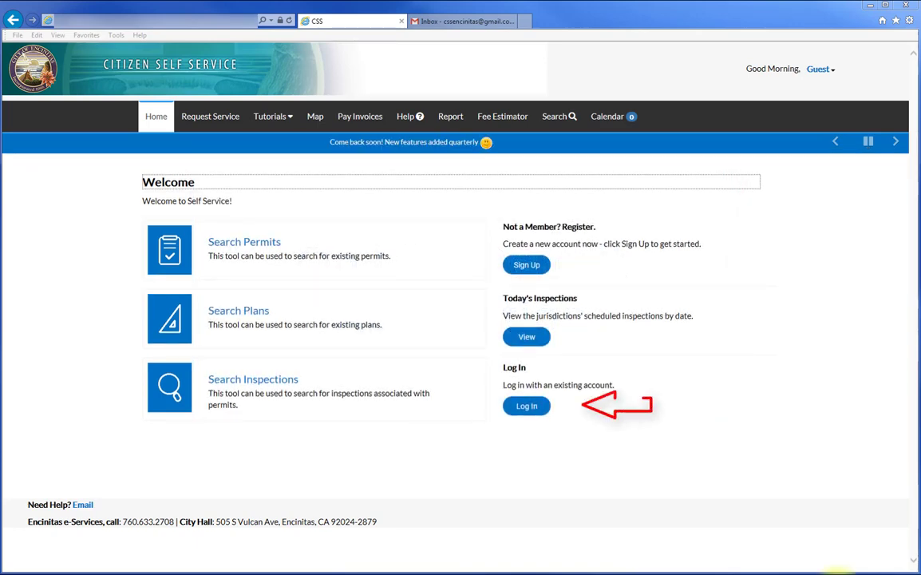
# Log in with the account e-mail and password to reach the My Permits dashboard.
pyautogui.click(535, 406)
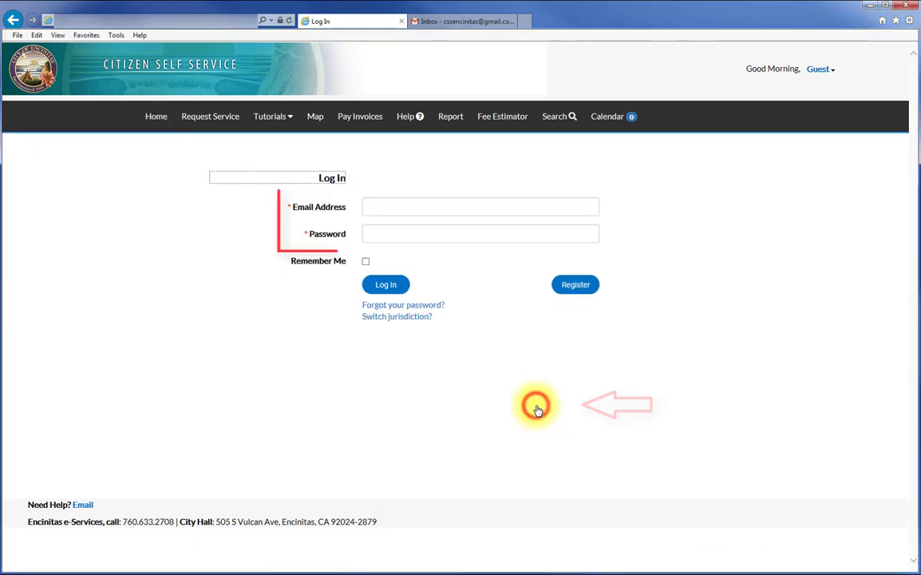
pyautogui.click(429, 207)
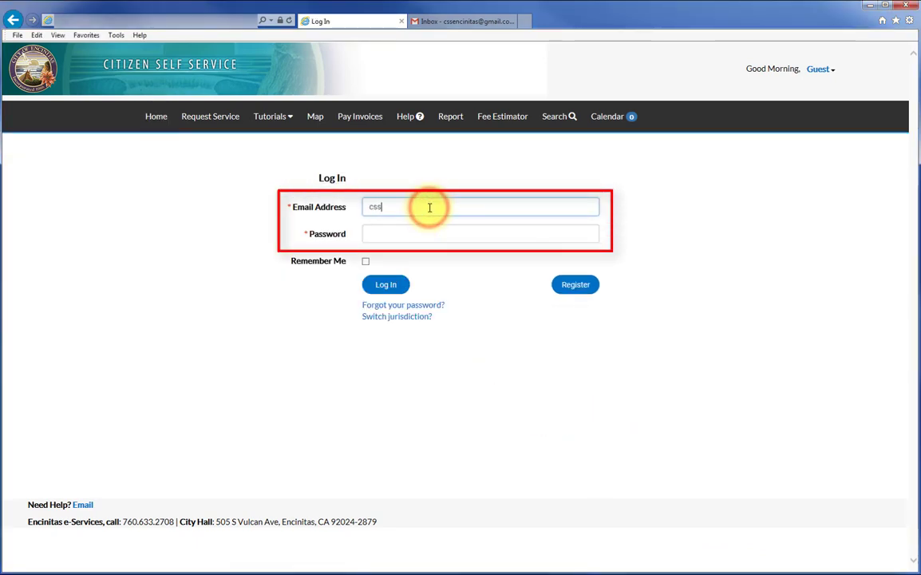
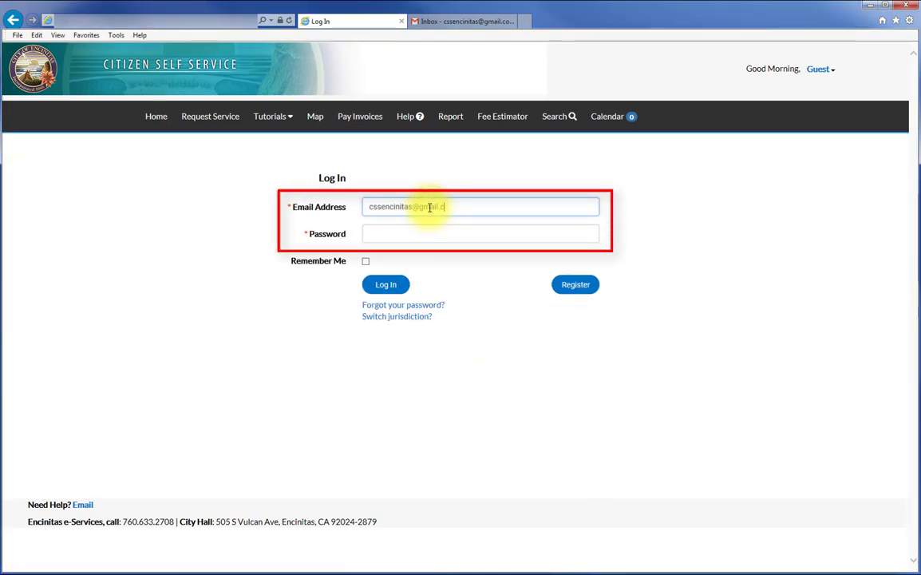
pyautogui.press('Tab')
pyautogui.write('•••••••••••••')
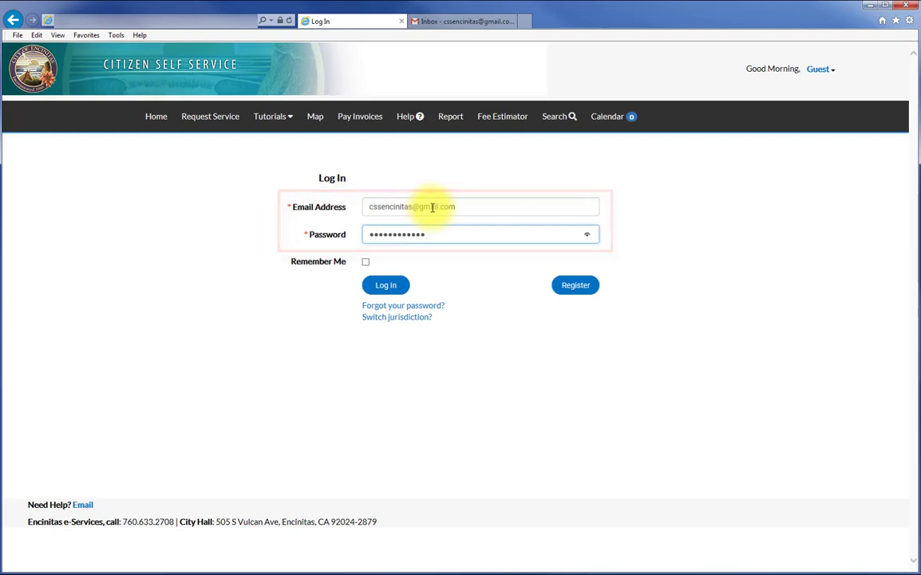
pyautogui.click(401, 286)
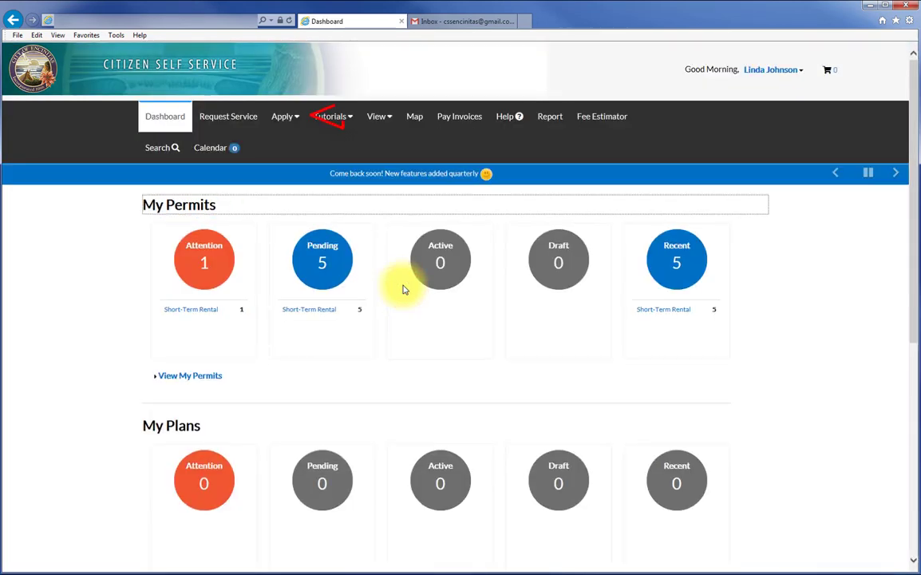
# List all 20 permit types, including Short-Term Rental, in the Permit Application Assistant.
pyautogui.click(287, 125)
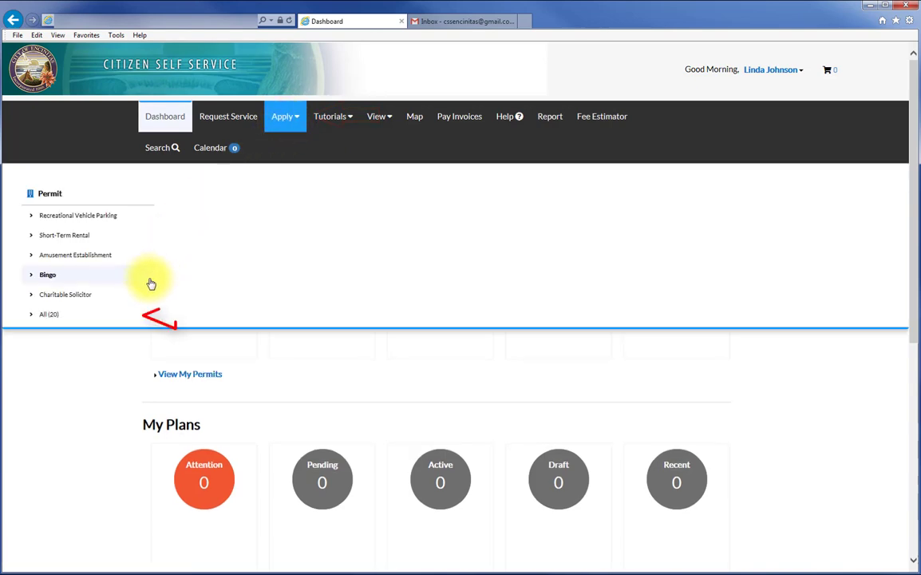
pyautogui.click(62, 316)
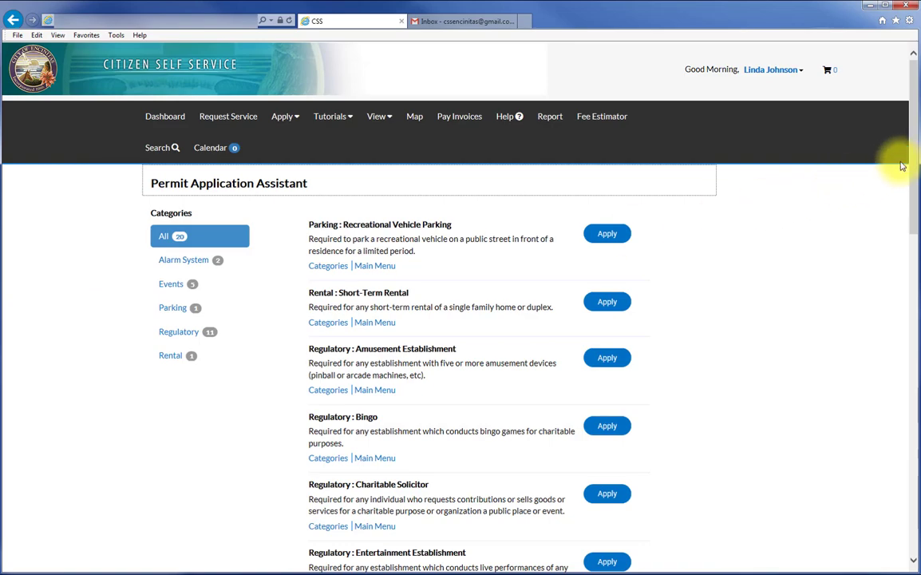
pyautogui.moveTo(913, 153)
pyautogui.mouseDown()
pyautogui.moveTo(914, 513)
pyautogui.moveTo(896, 353)
pyautogui.moveTo(911, 148)
pyautogui.mouseUp()
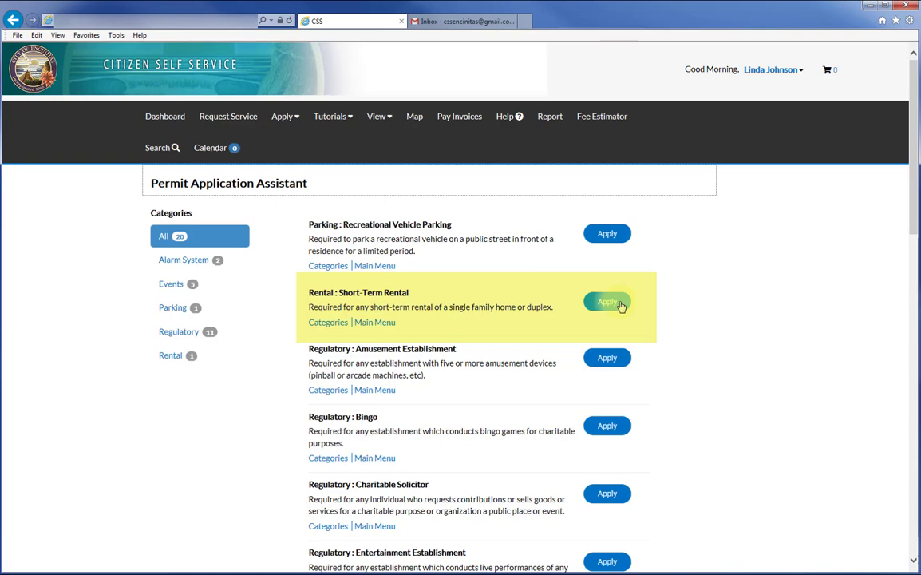
# Apply for 'Rental : Short-Term Rental' to open its six-step application form.
pyautogui.click(615, 303)
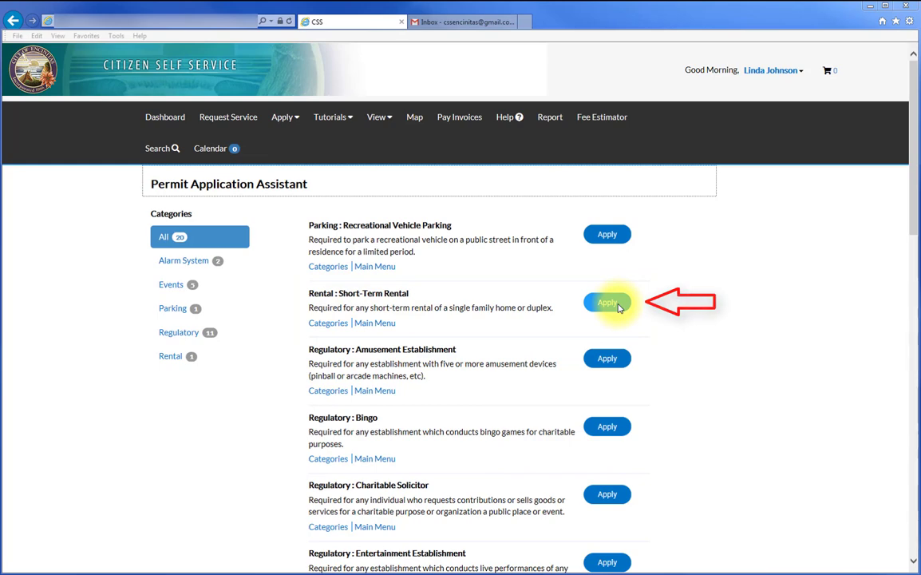
pyautogui.click(618, 307)
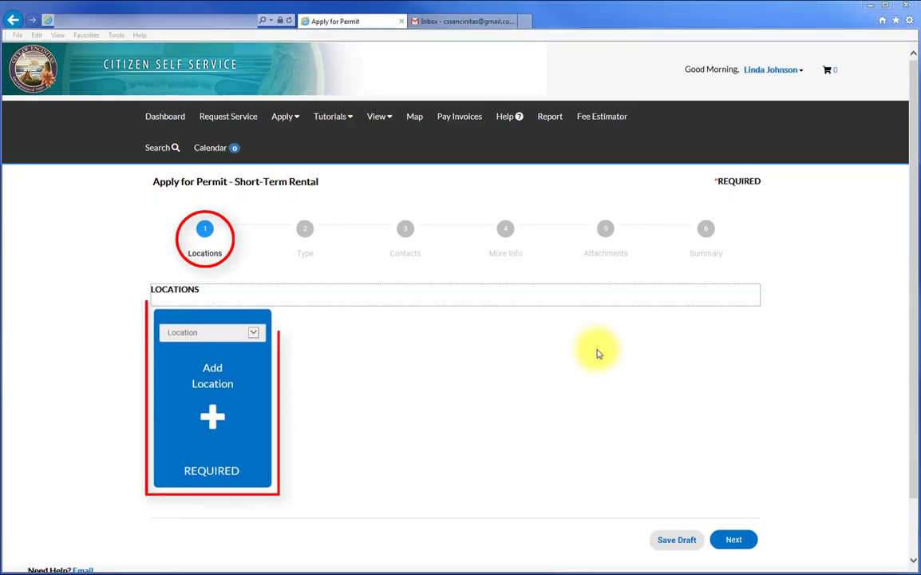
pyautogui.click(213, 416)
pyautogui.click(206, 424)
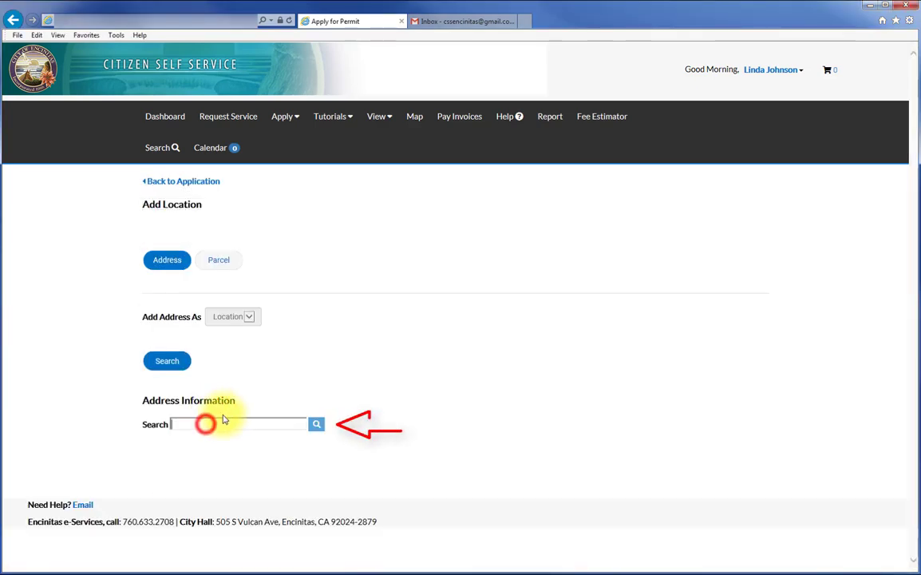
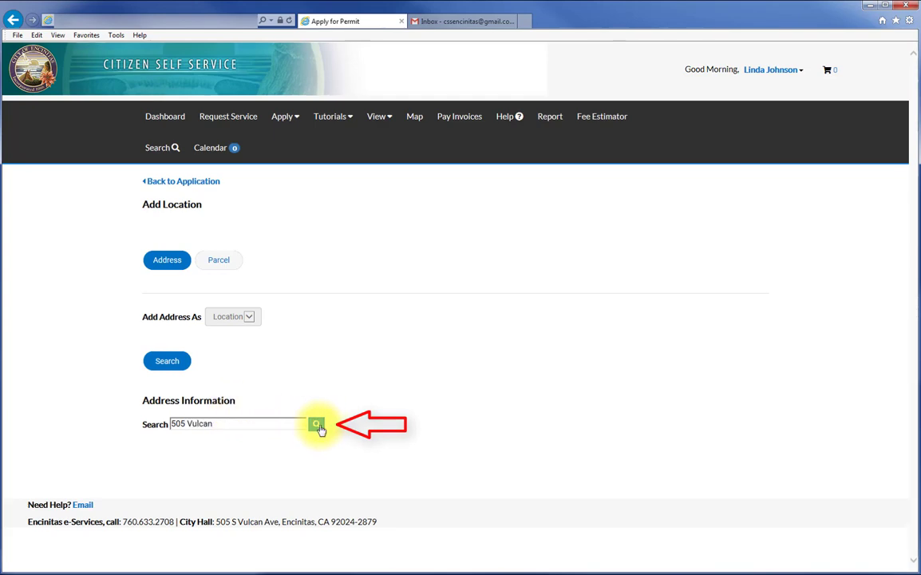
pyautogui.click(316, 424)
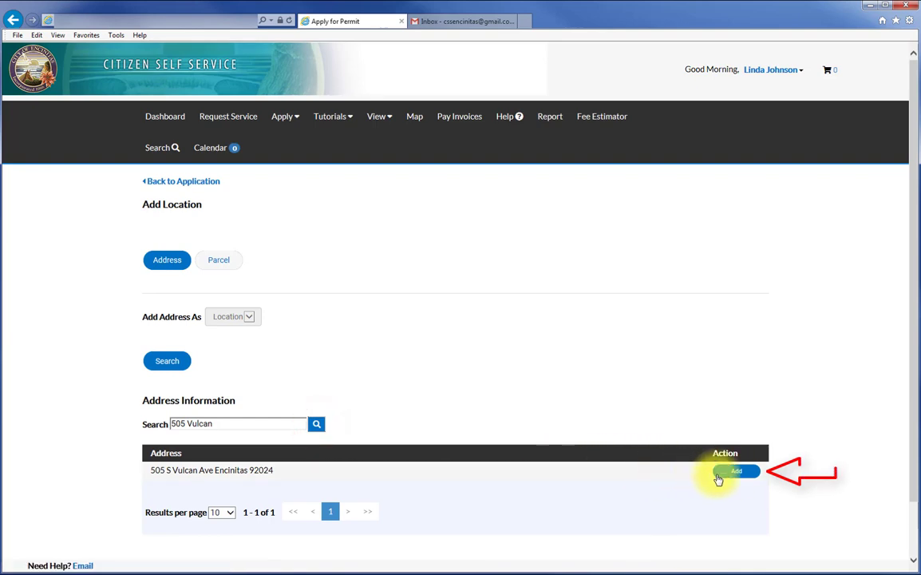
pyautogui.click(735, 476)
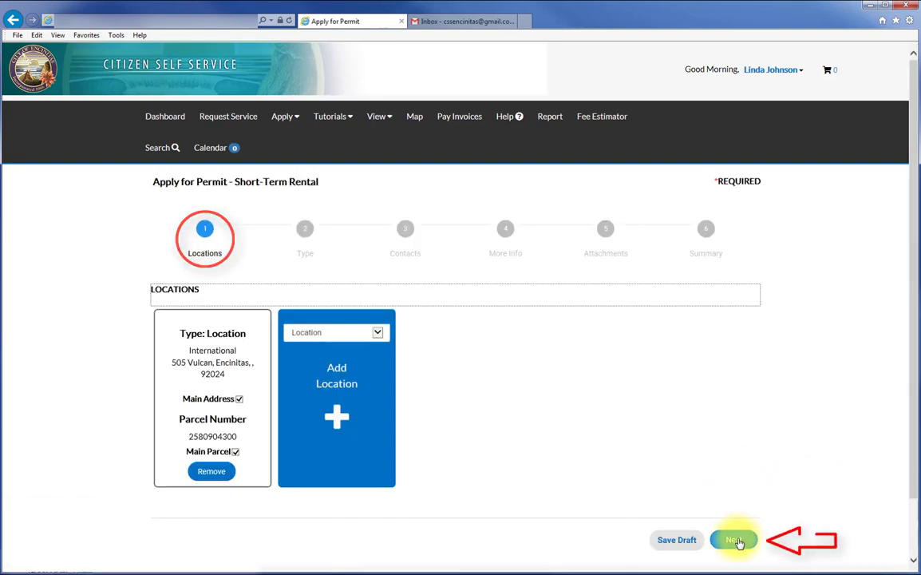
pyautogui.click(739, 541)
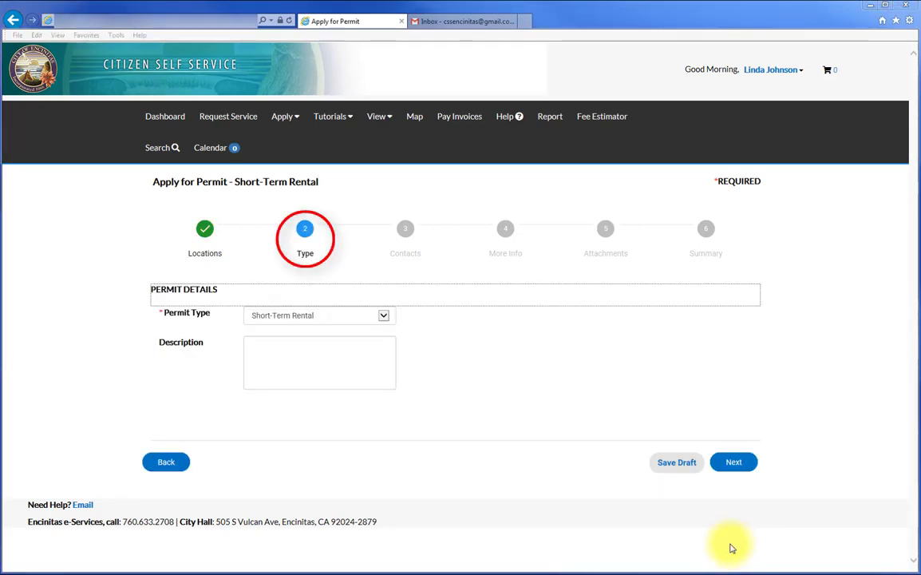
# Enter 'Single Bedroom Studio above garage' as the permit description.
pyautogui.click(315, 346)
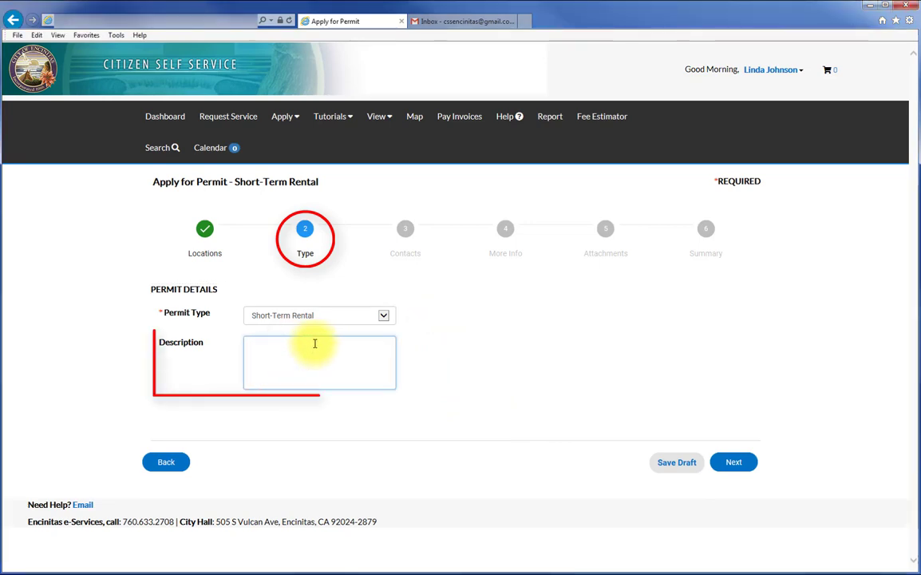
pyautogui.write('Single Bedroom')
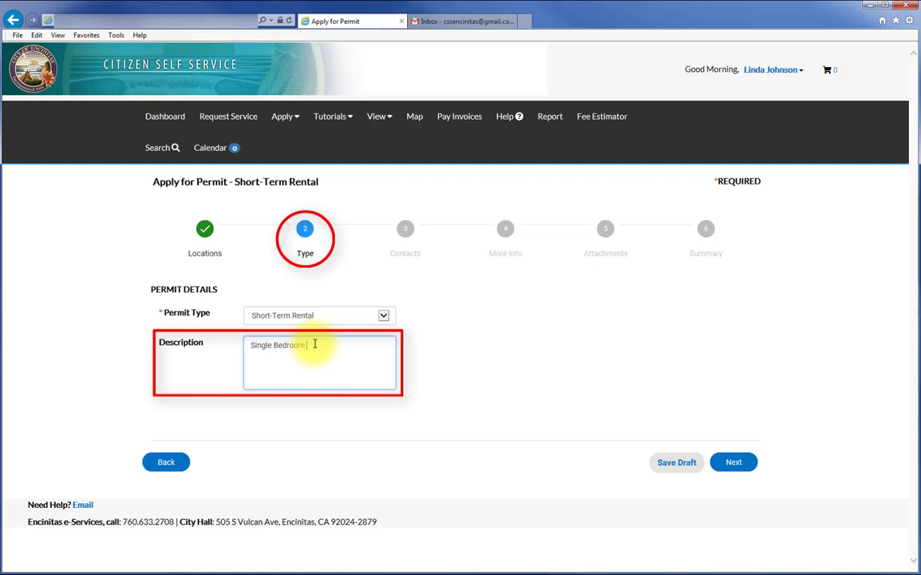
pyautogui.write(' Studio above ')
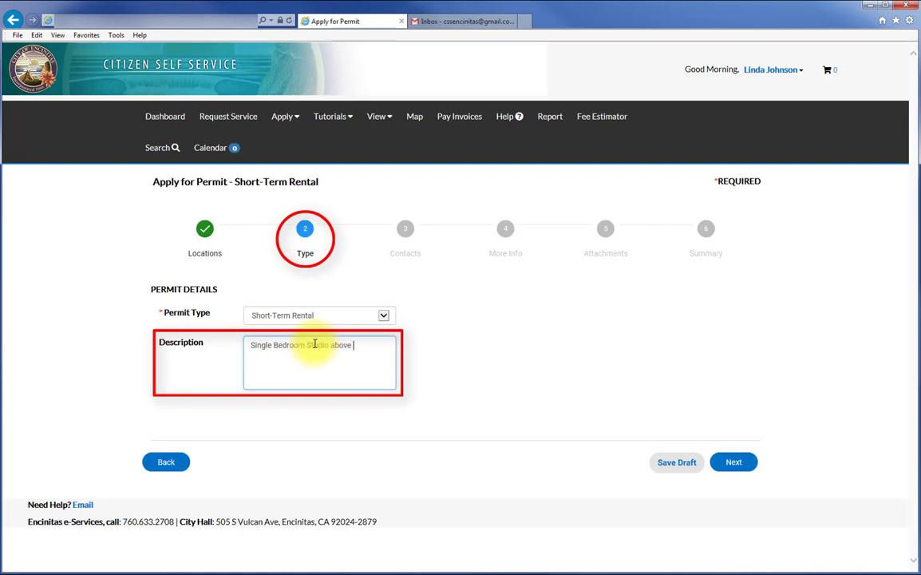
pyautogui.write('garage')
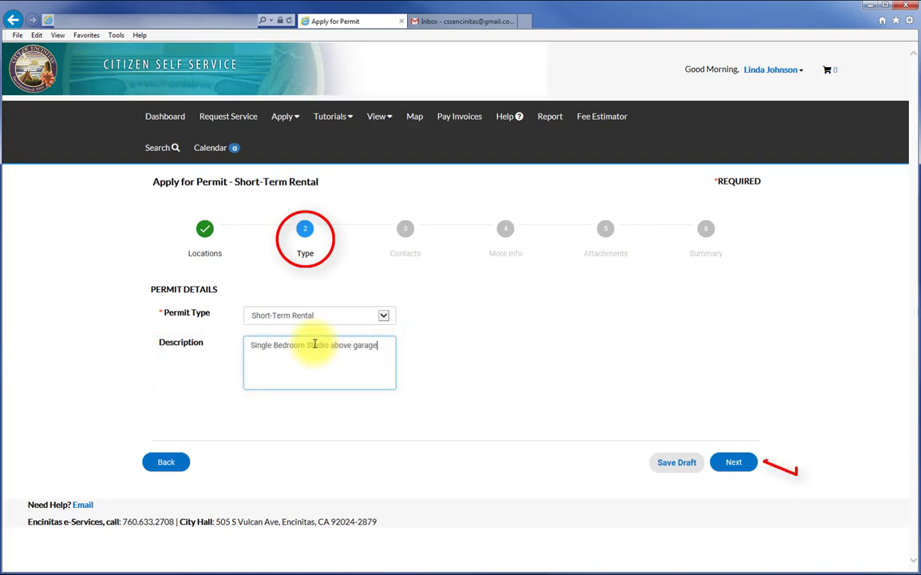
# Move from the Type step on to the Contacts step.
pyautogui.click(735, 462)
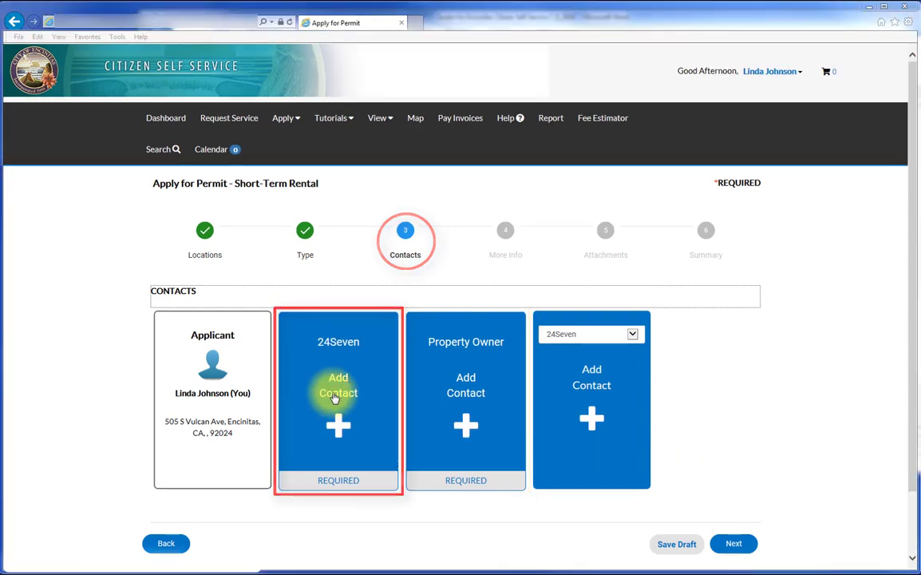
# Find the account holder by e-mail search and add them as the 24Seven contact.
pyautogui.click(334, 398)
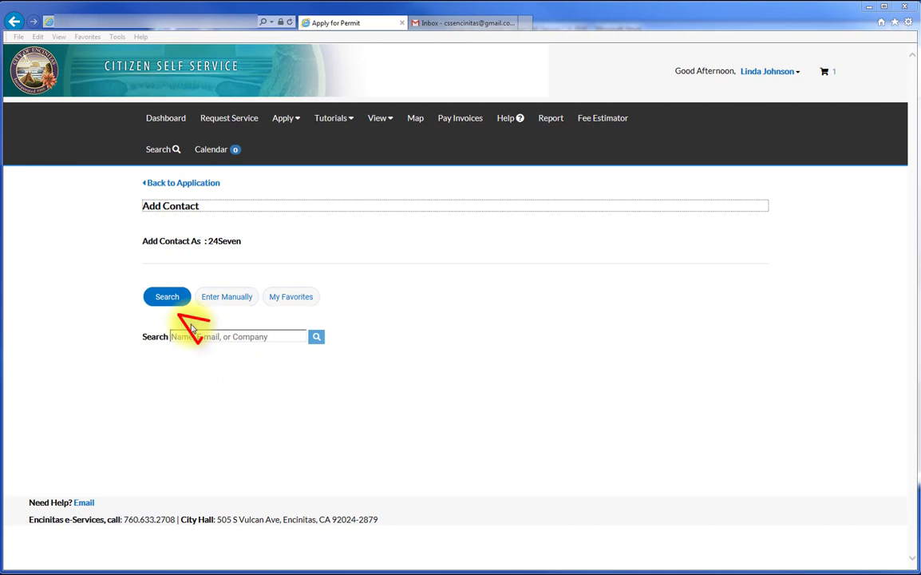
pyautogui.click(174, 304)
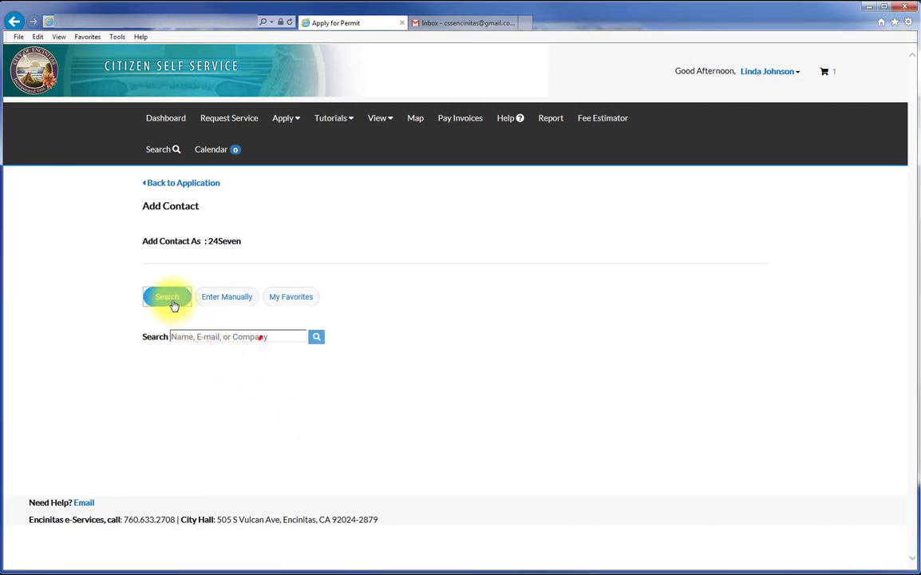
pyautogui.click(235, 302)
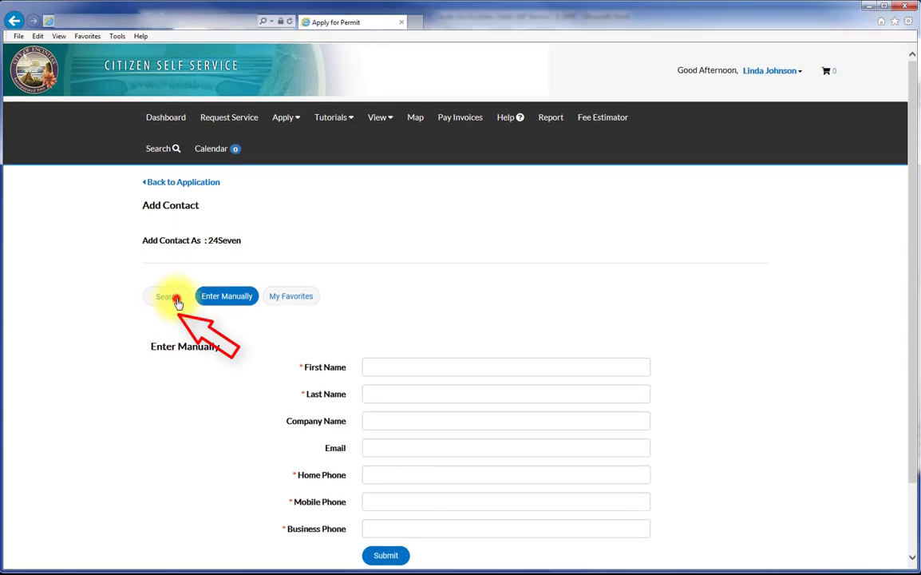
pyautogui.click(175, 298)
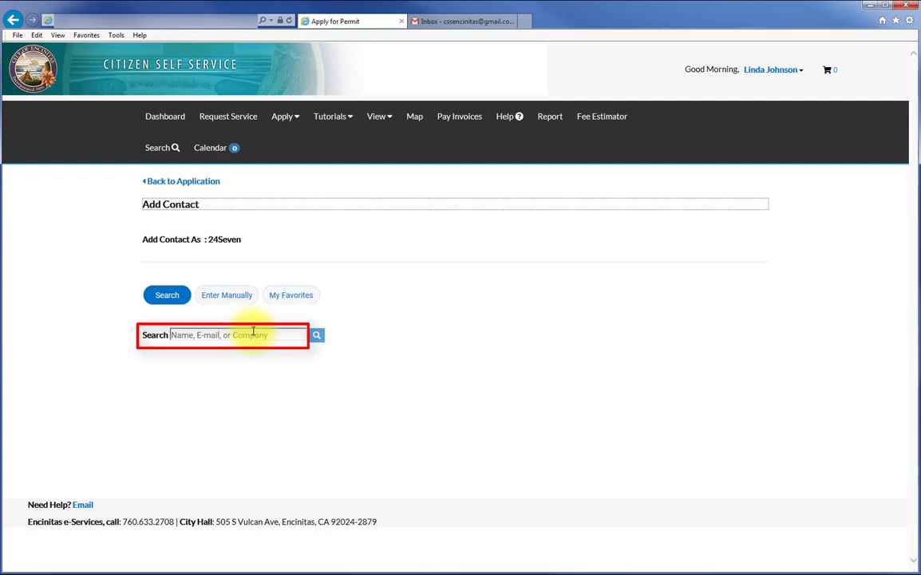
pyautogui.click(244, 336)
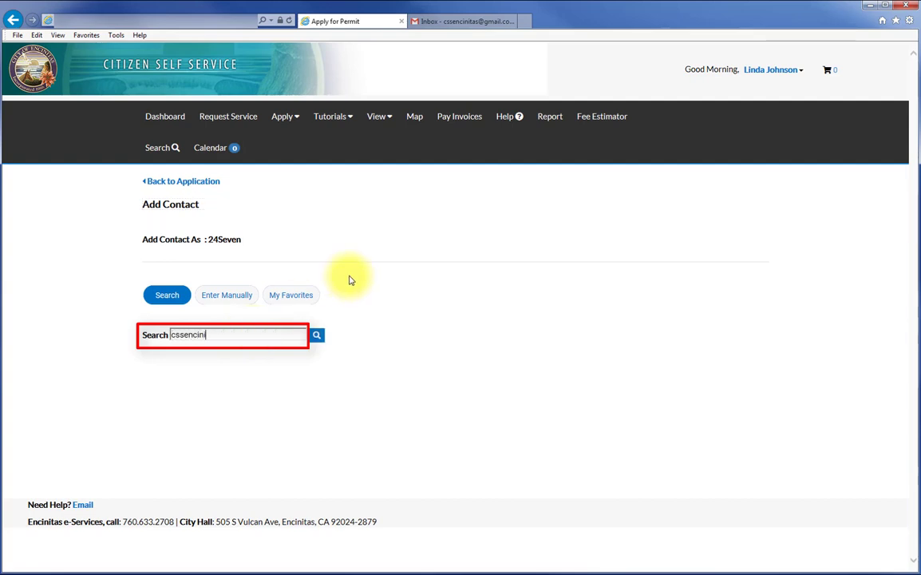
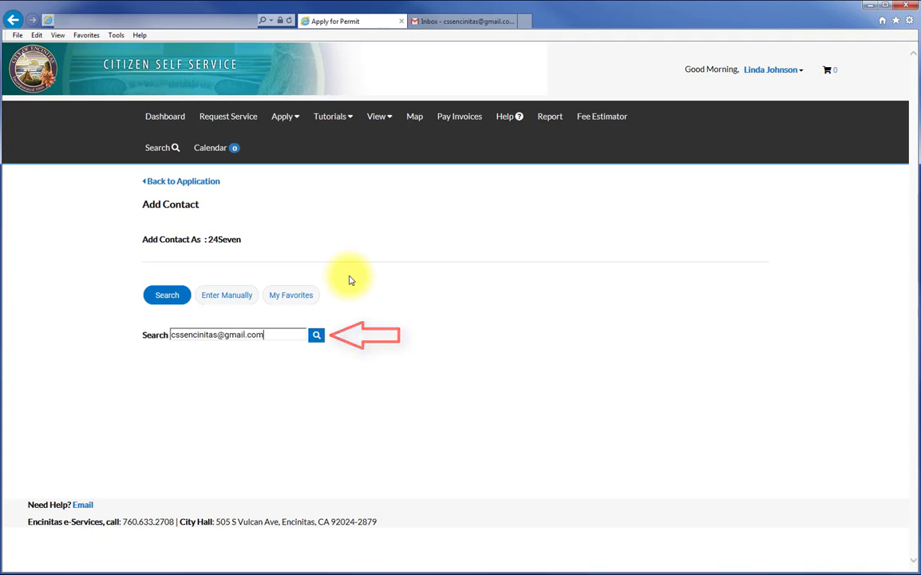
pyautogui.press('Return')
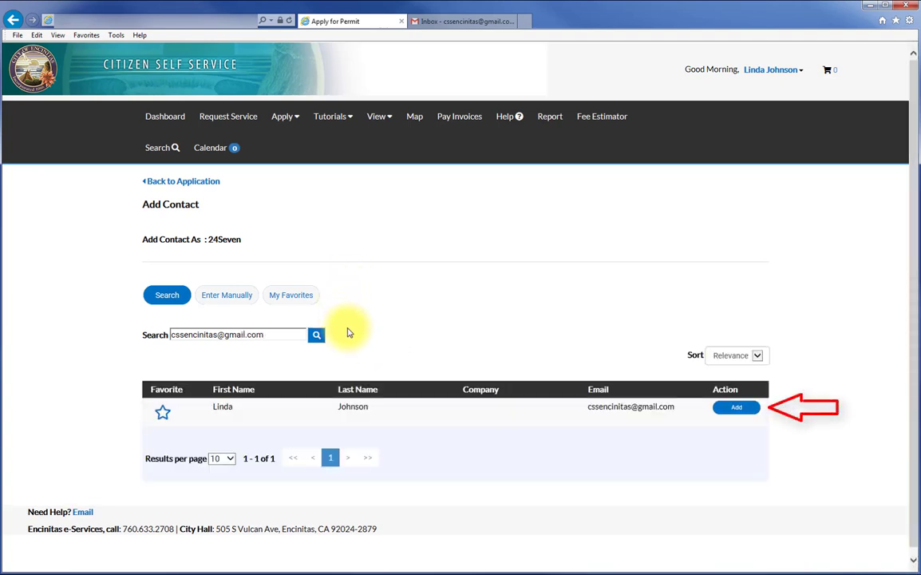
pyautogui.click(736, 409)
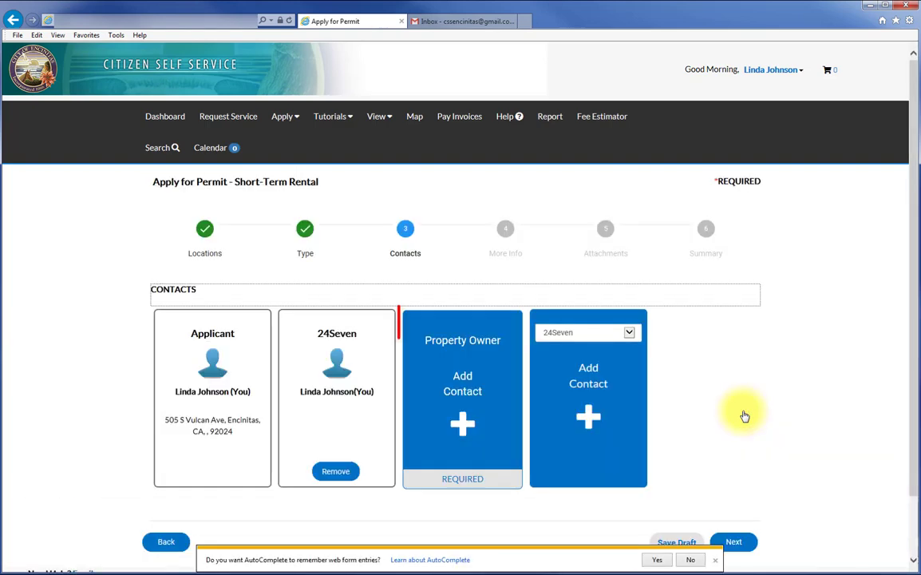
# Add the same e-mail-searched contact as Property Owner and continue to More Info.
pyautogui.click(462, 422)
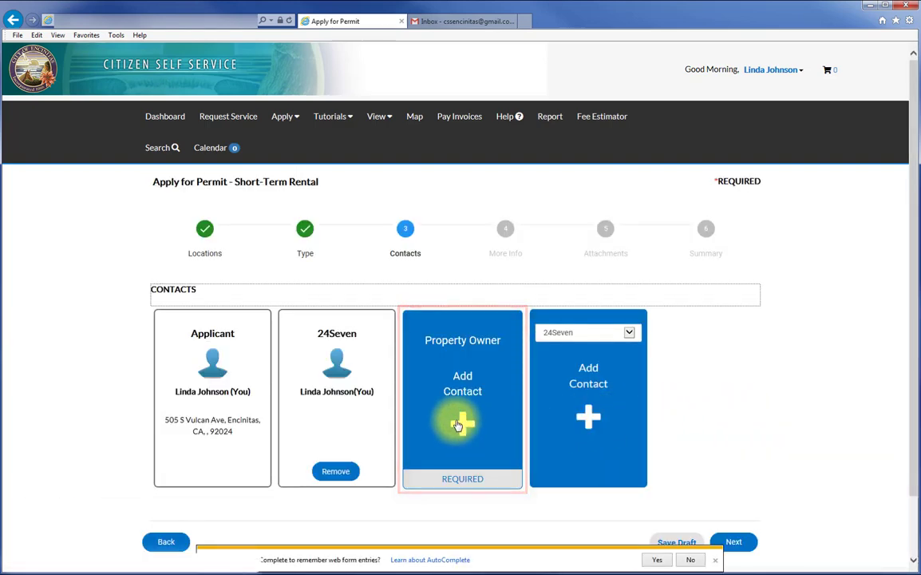
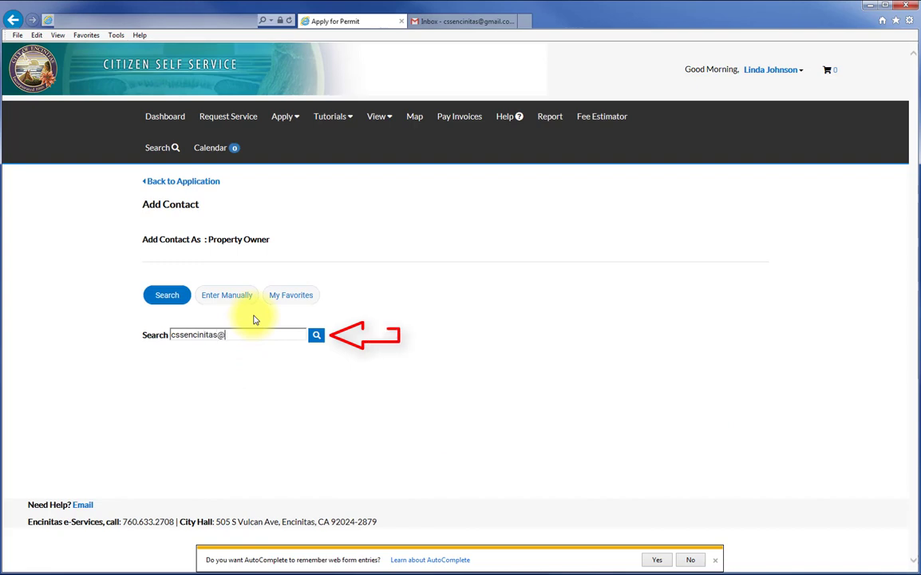
pyautogui.click(316, 335)
pyautogui.click(739, 409)
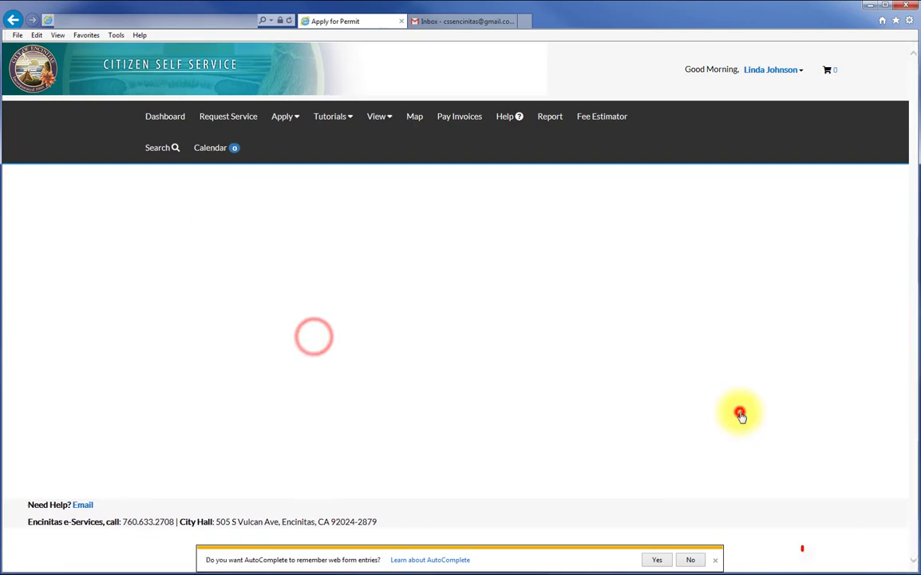
pyautogui.click(739, 540)
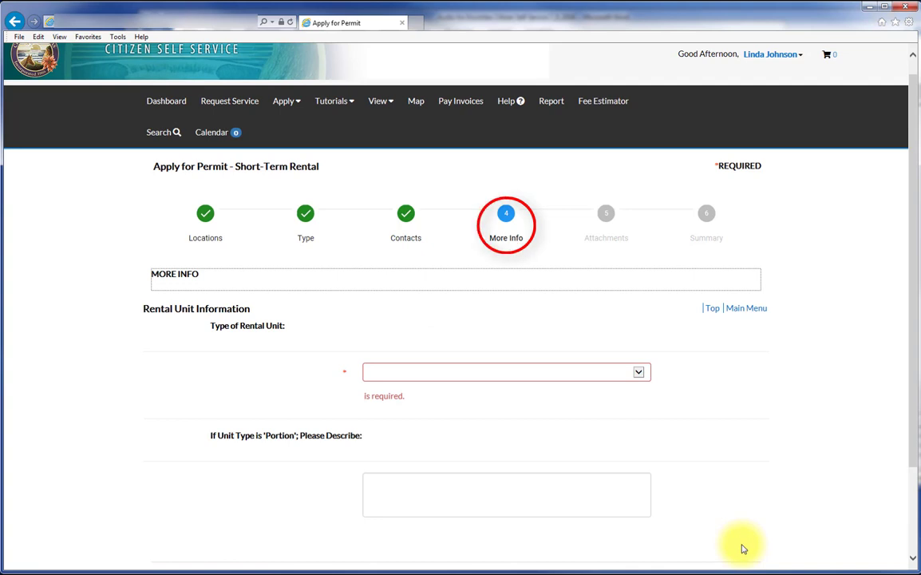
# Choose 'Single Family Home - Portion' for Type of Rental Unit, then save the draft.
pyautogui.click(640, 374)
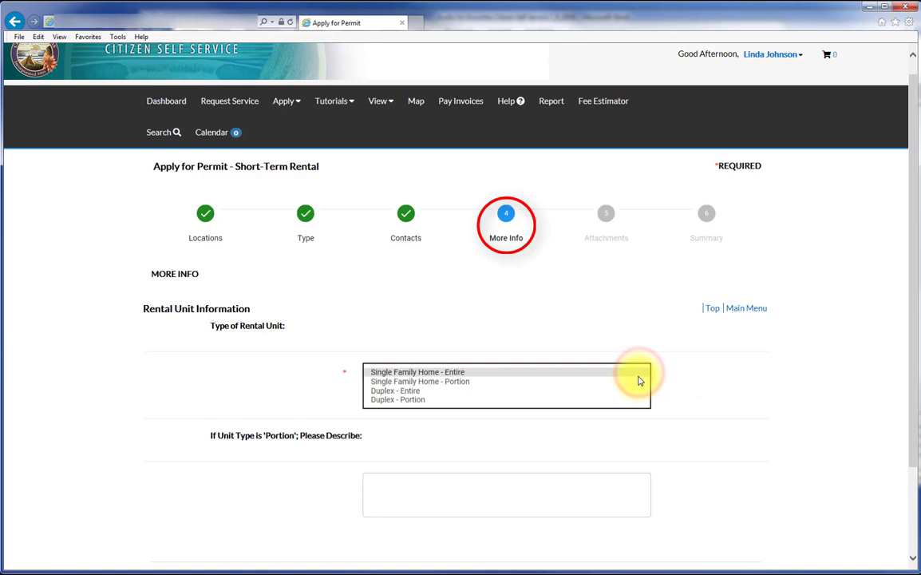
pyautogui.click(637, 384)
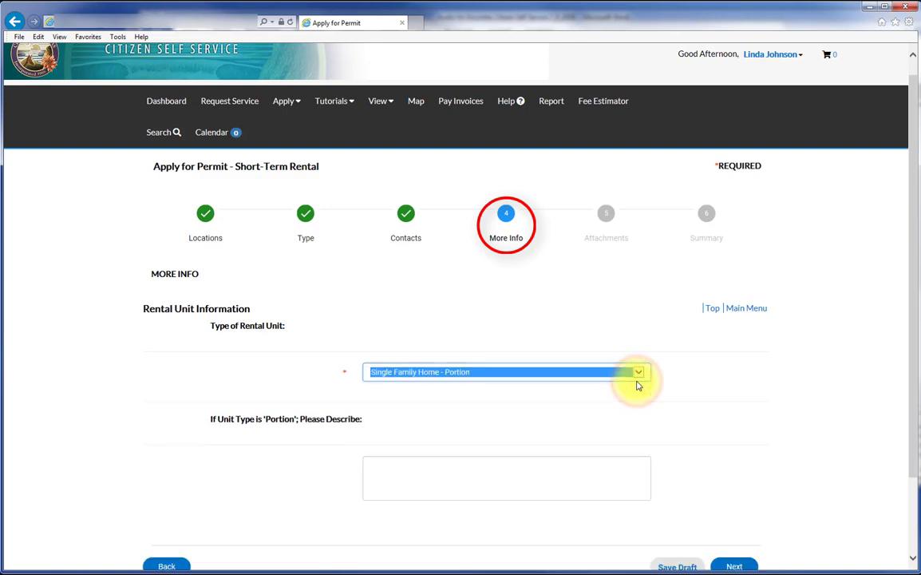
pyautogui.moveTo(914, 441); pyautogui.dragTo(914, 558)
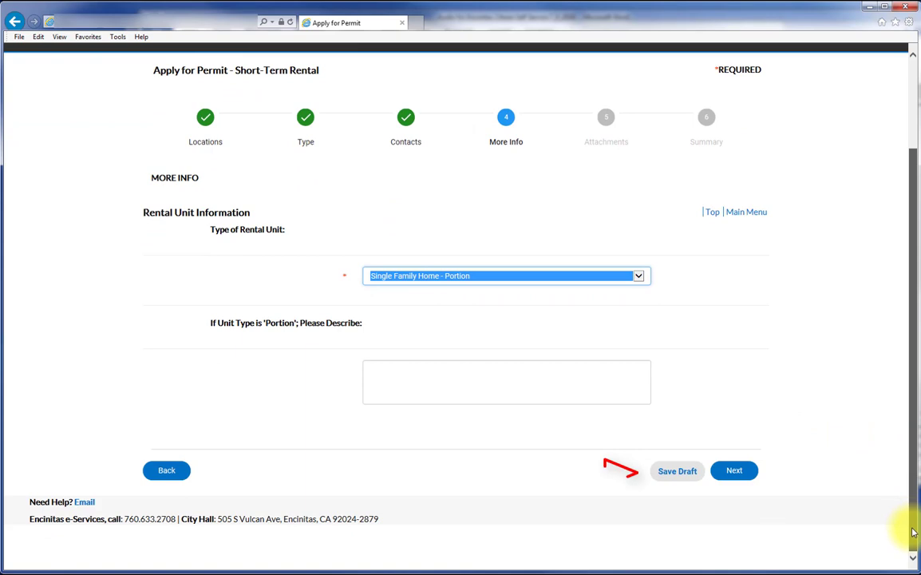
pyautogui.click(677, 475)
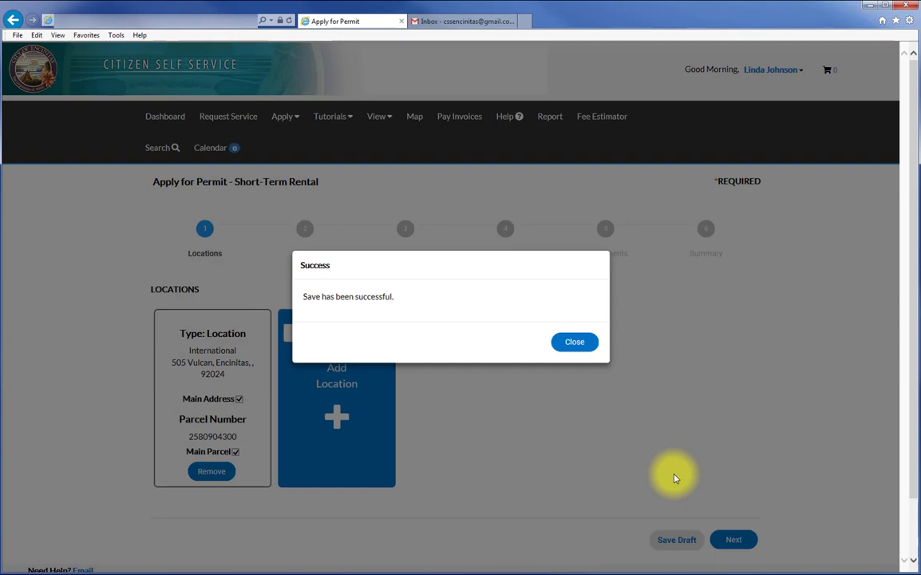
# Resume the saved Short-Term Rental draft from the dashboard's Draft list.
pyautogui.click(576, 342)
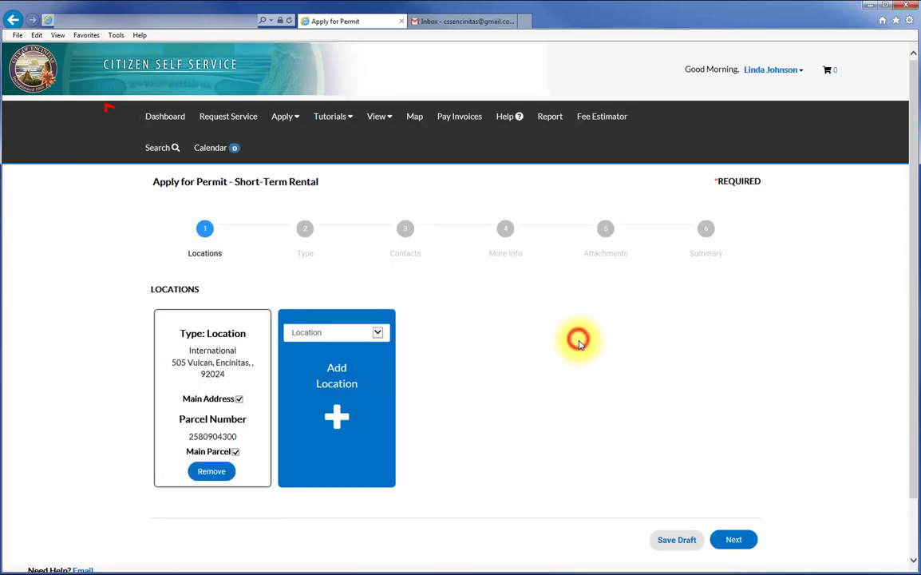
pyautogui.click(163, 119)
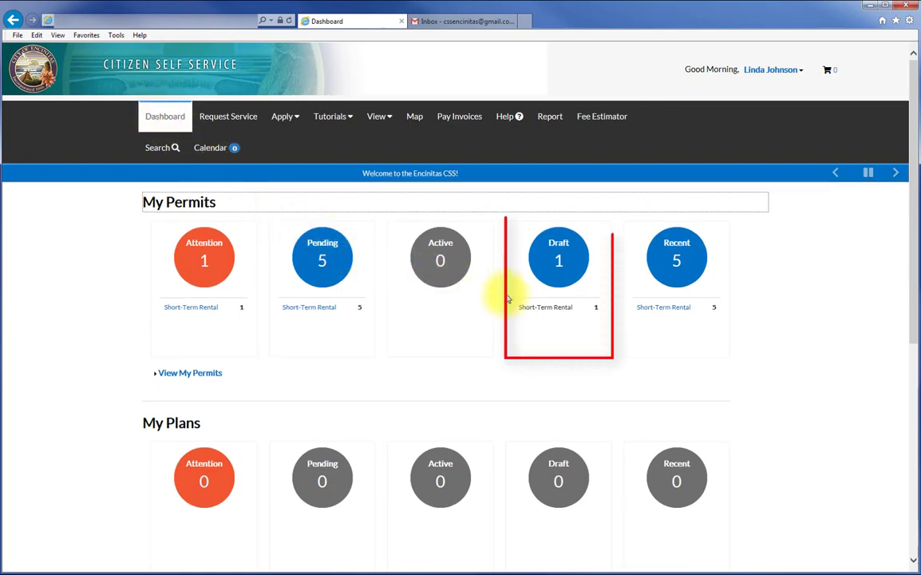
pyautogui.click(559, 263)
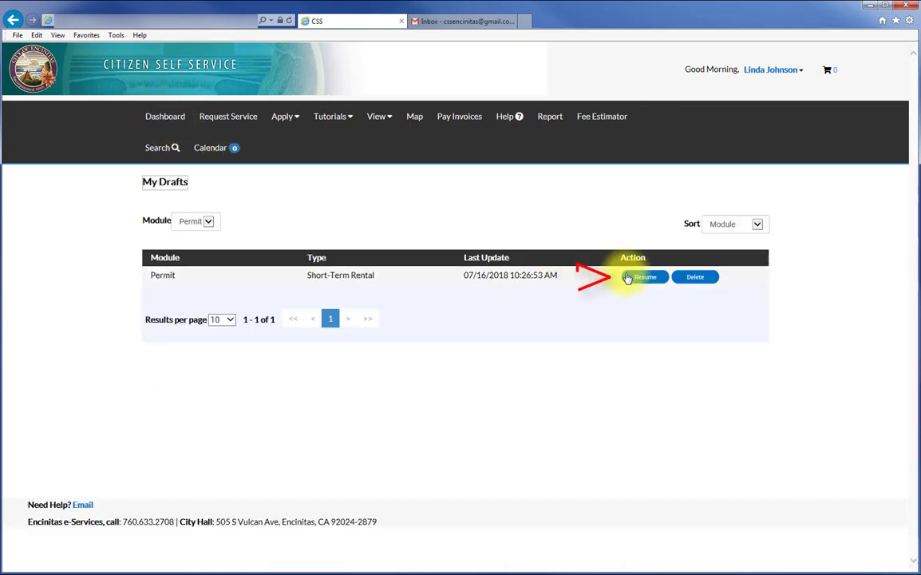
pyautogui.click(645, 279)
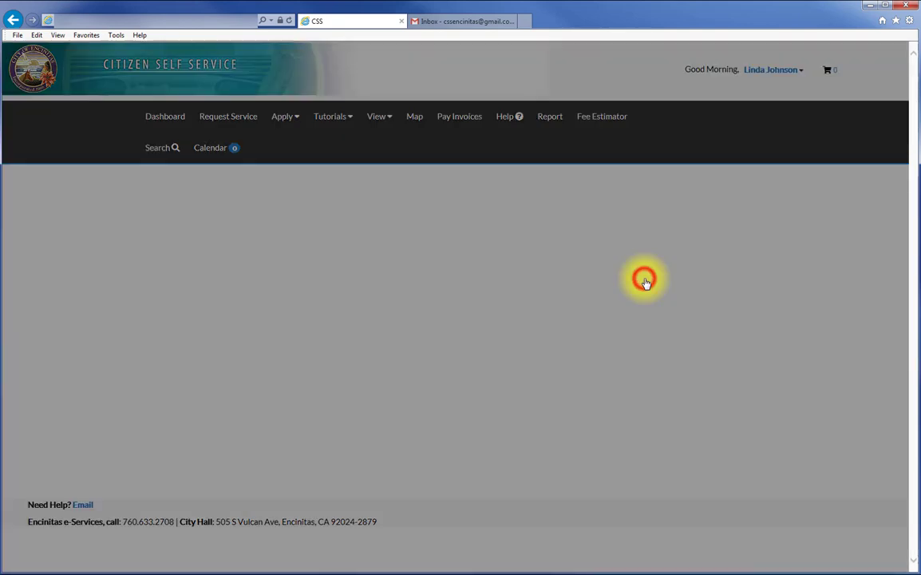
# Advance the draft through Type, Contacts and More Info to the Attachments step.
pyautogui.click(735, 539)
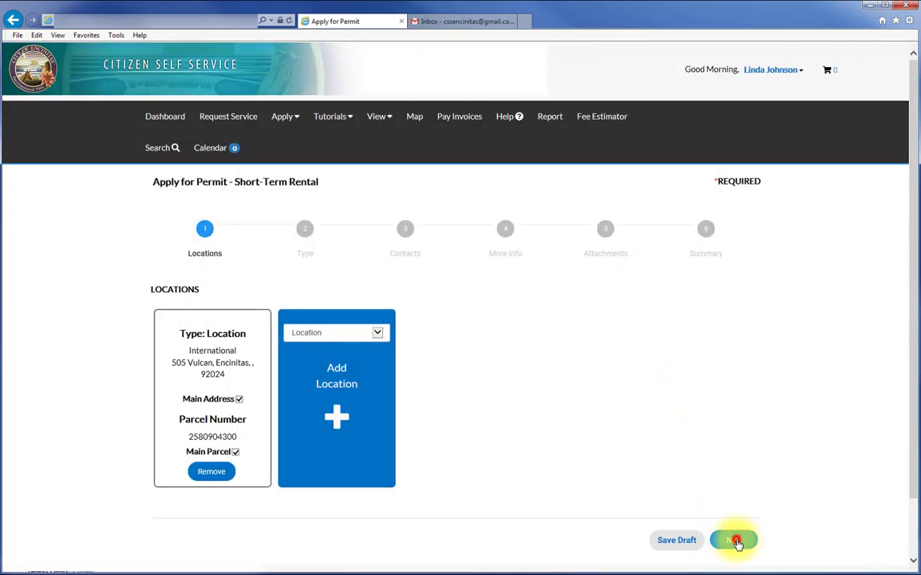
pyautogui.click(734, 461)
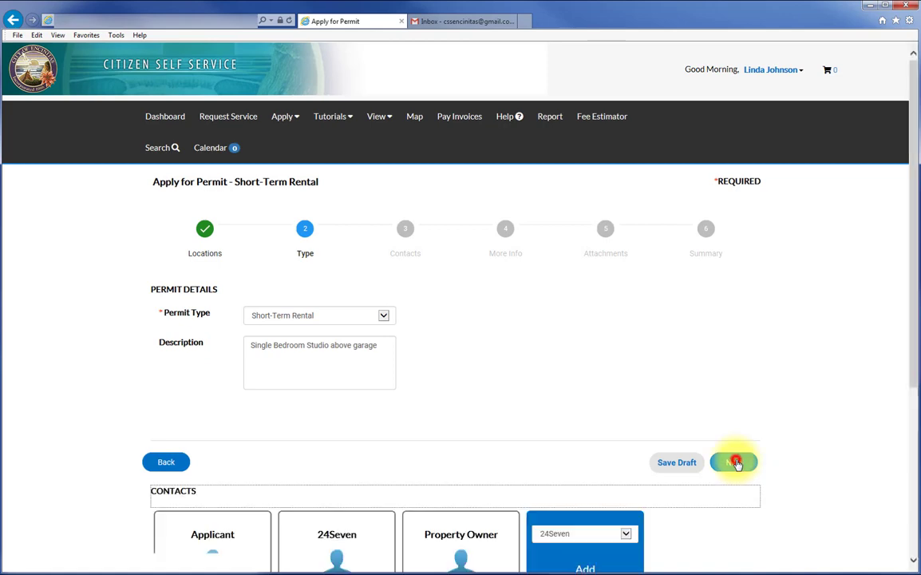
pyautogui.click(735, 541)
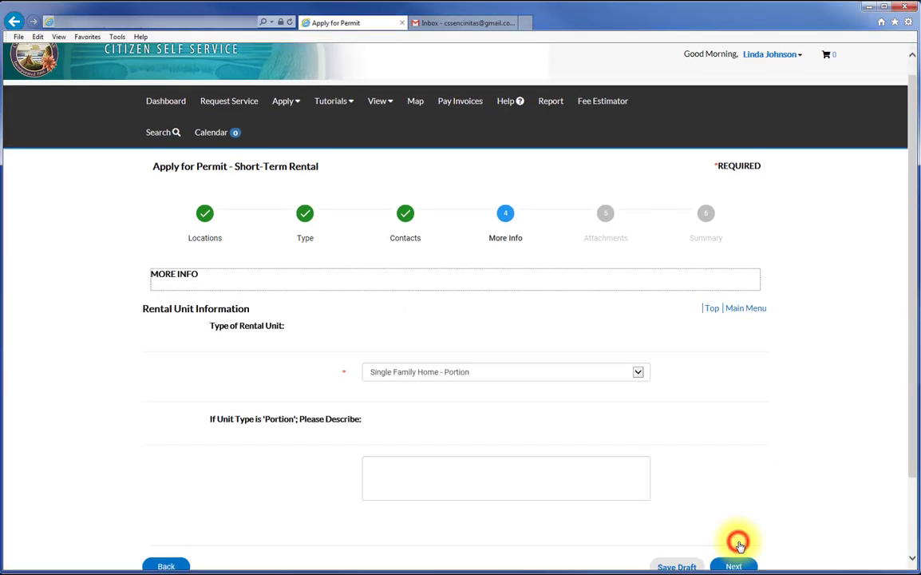
pyautogui.scroll(-2, 815, 503)
pyautogui.click(735, 472)
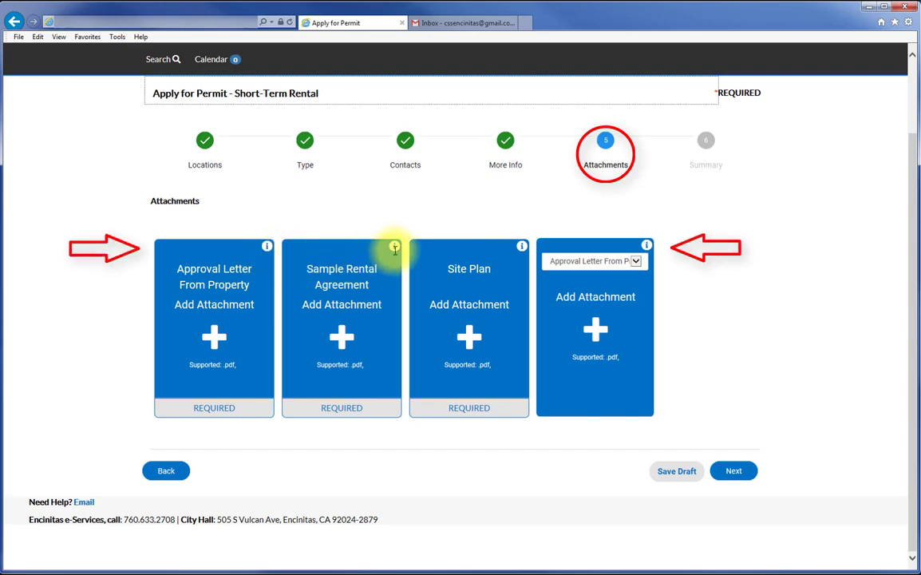
pyautogui.click(521, 247)
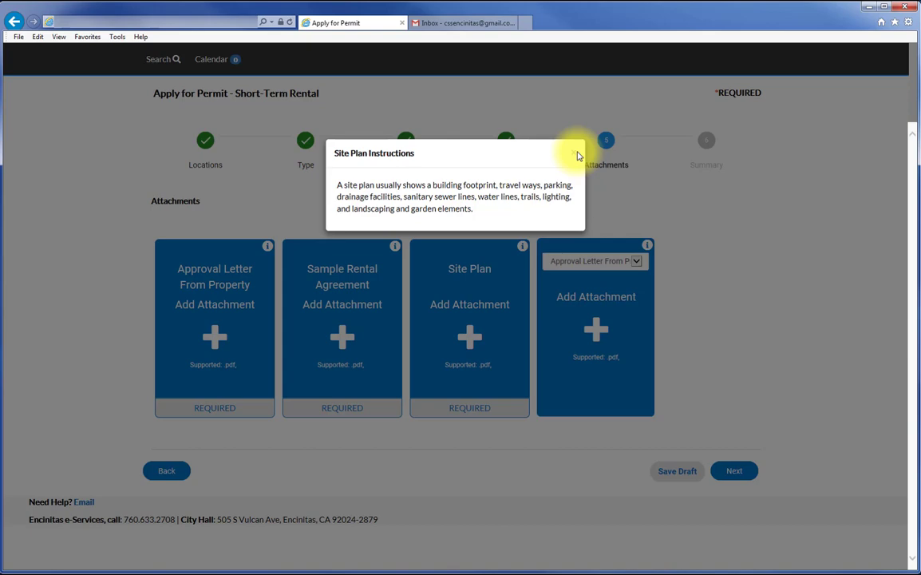
pyautogui.click(575, 153)
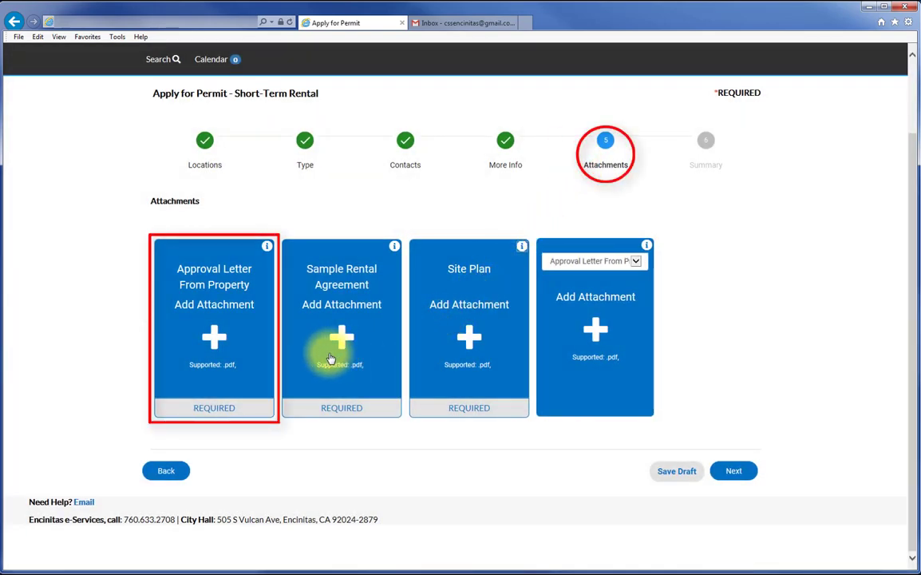
# Upload the Approval Letter from Property Owner, Sample Rental Agreement and Site Plan PDFs.
pyautogui.click(209, 347)
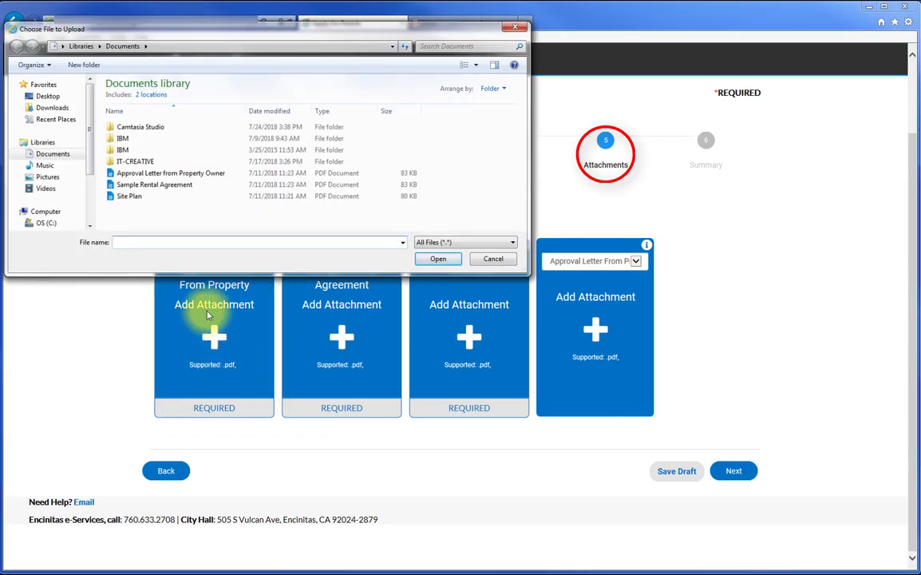
pyautogui.click(174, 178)
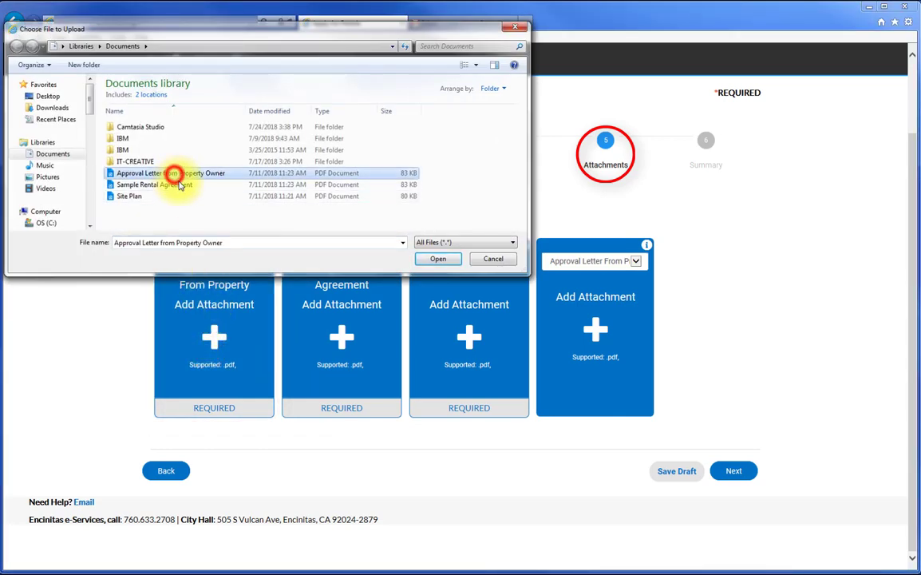
pyautogui.click(438, 260)
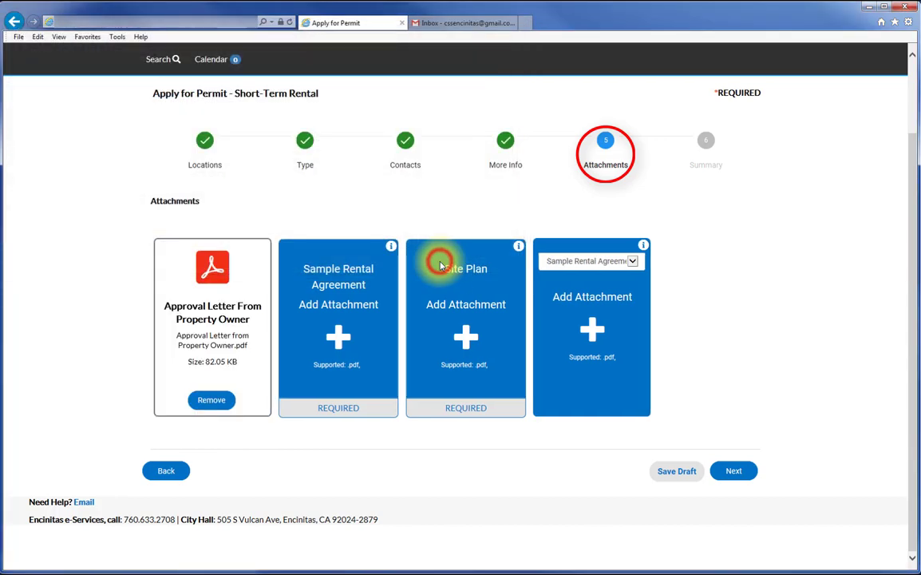
pyautogui.click(340, 337)
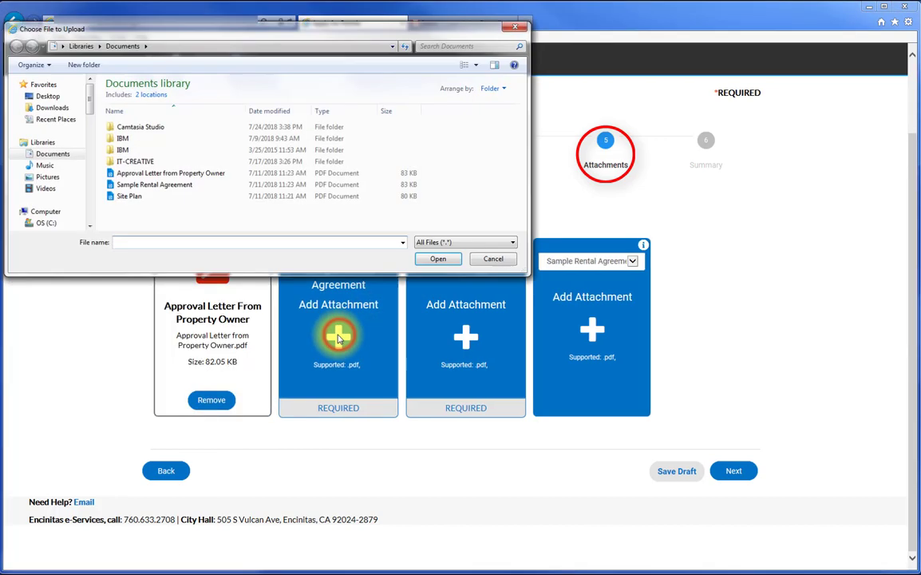
pyautogui.click(160, 187)
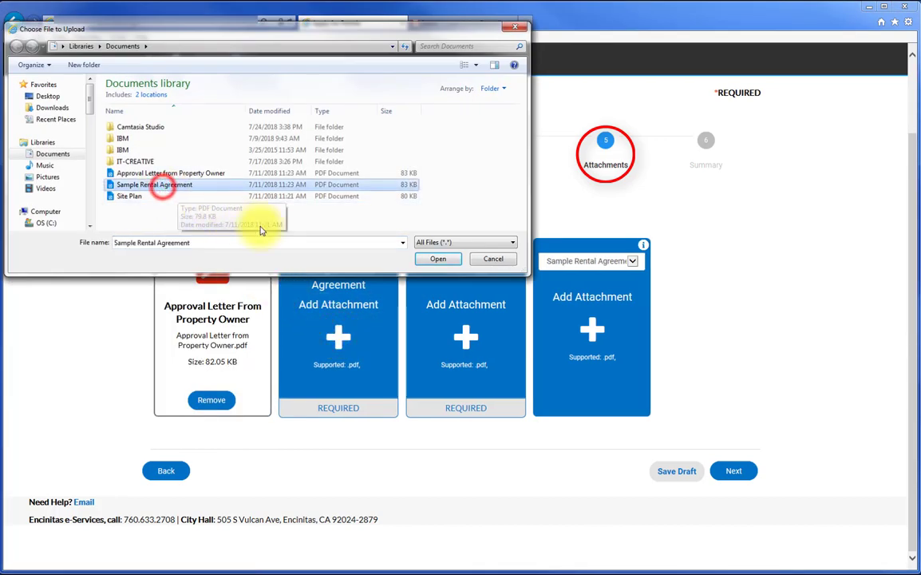
pyautogui.click(439, 260)
pyautogui.click(465, 338)
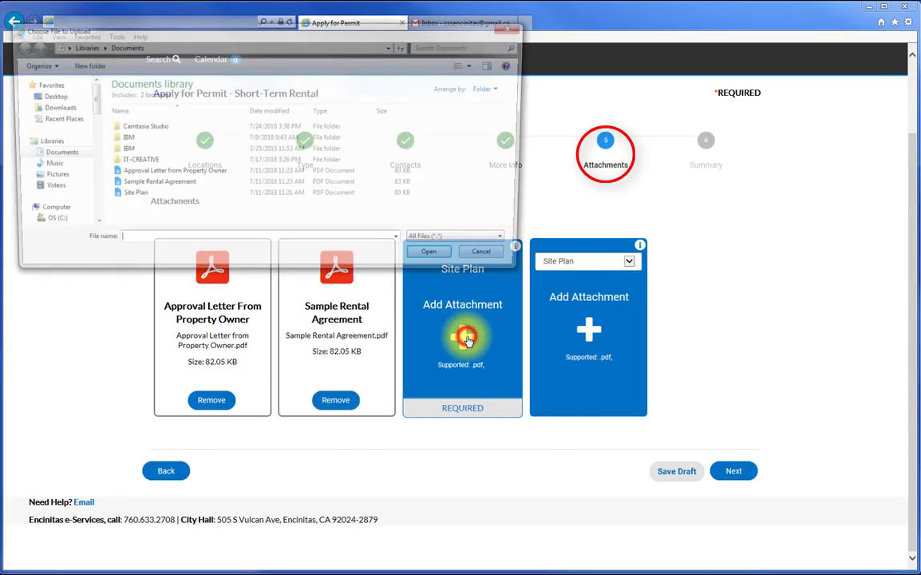
pyautogui.click(138, 196)
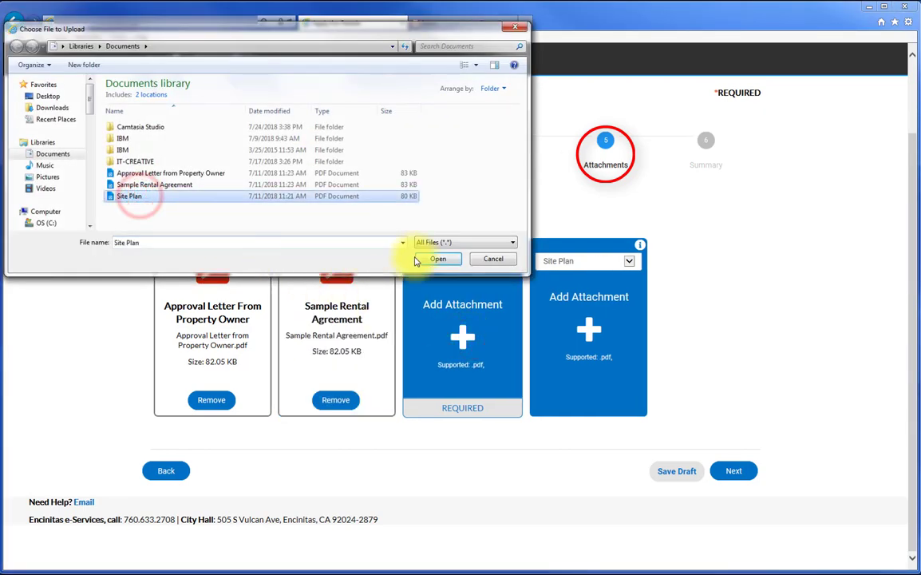
pyautogui.click(438, 259)
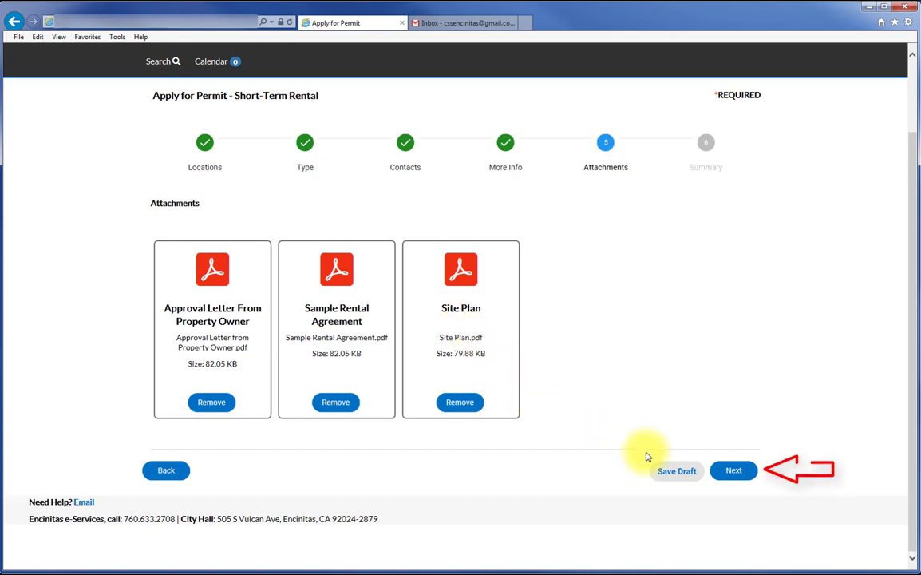
# Advance to the Summary step and review the $150.00 Rental Short Term Application Fee and attachments.
pyautogui.click(733, 471)
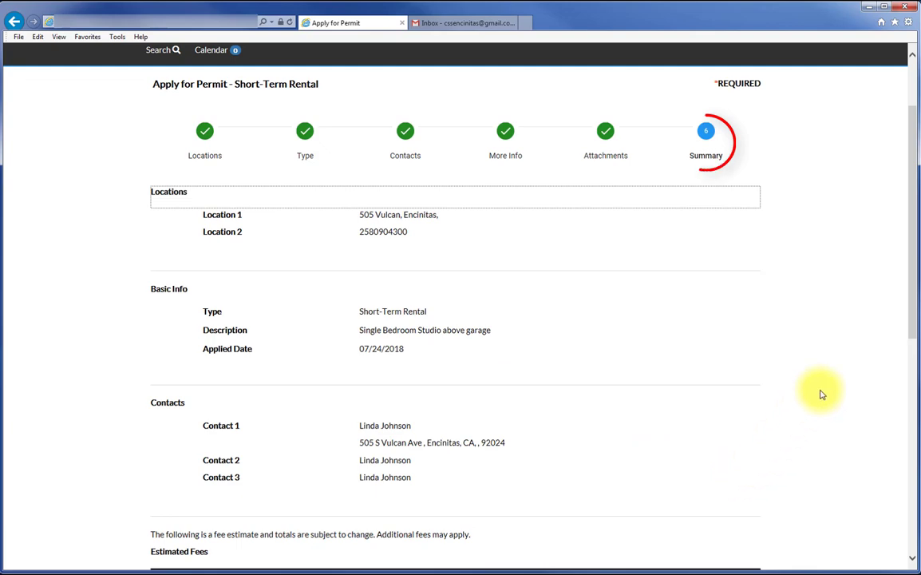
pyautogui.moveTo(912, 269); pyautogui.dragTo(917, 496)
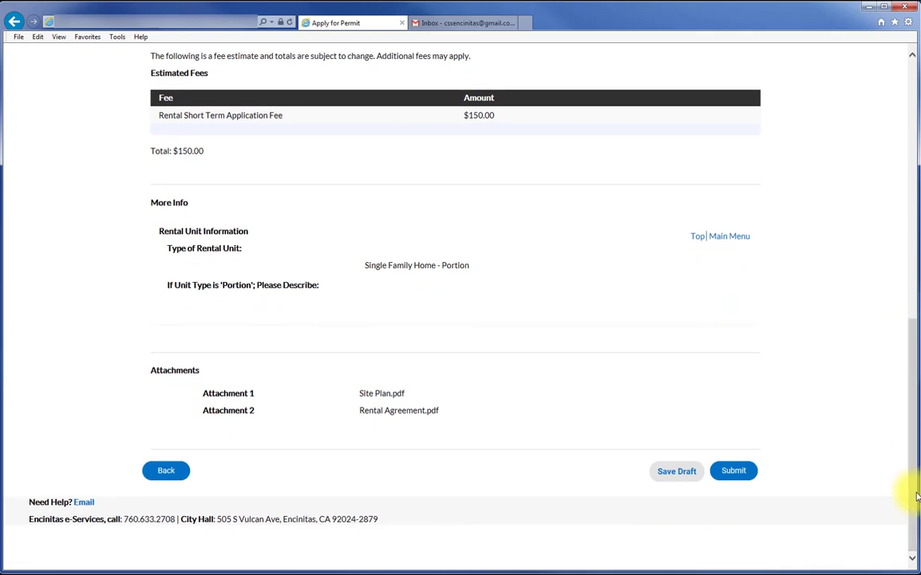
# Submit the Short-Term Rental permit application with its $150.00 estimated total.
pyautogui.click(733, 472)
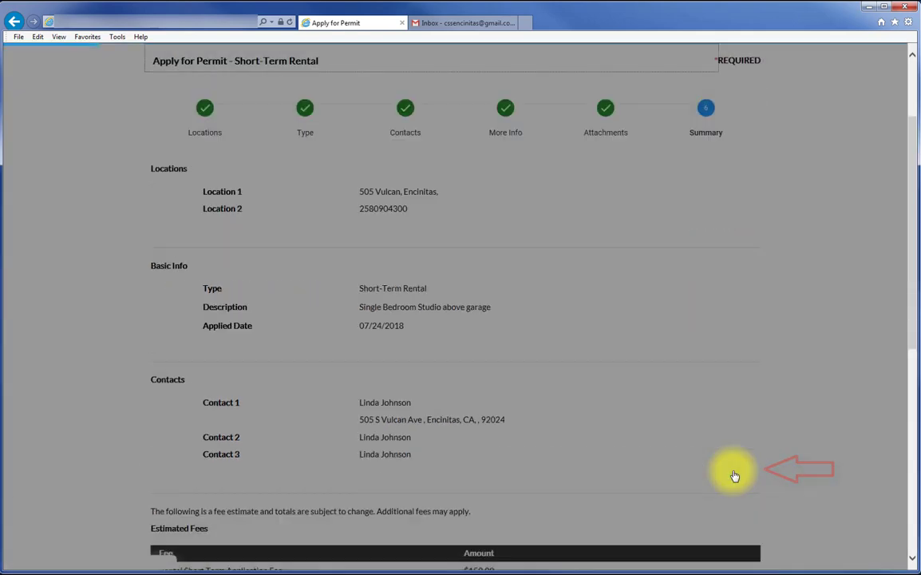